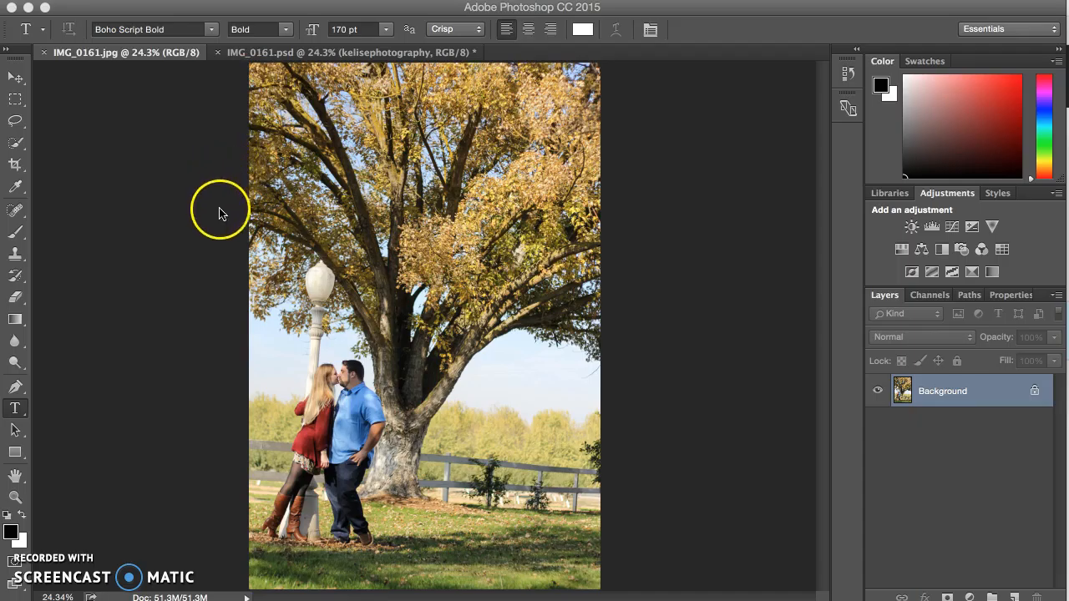
- Examine the finished edit in IMG_0161.psd, then return to the unedited IMG_0161.jpg
click(319, 58)
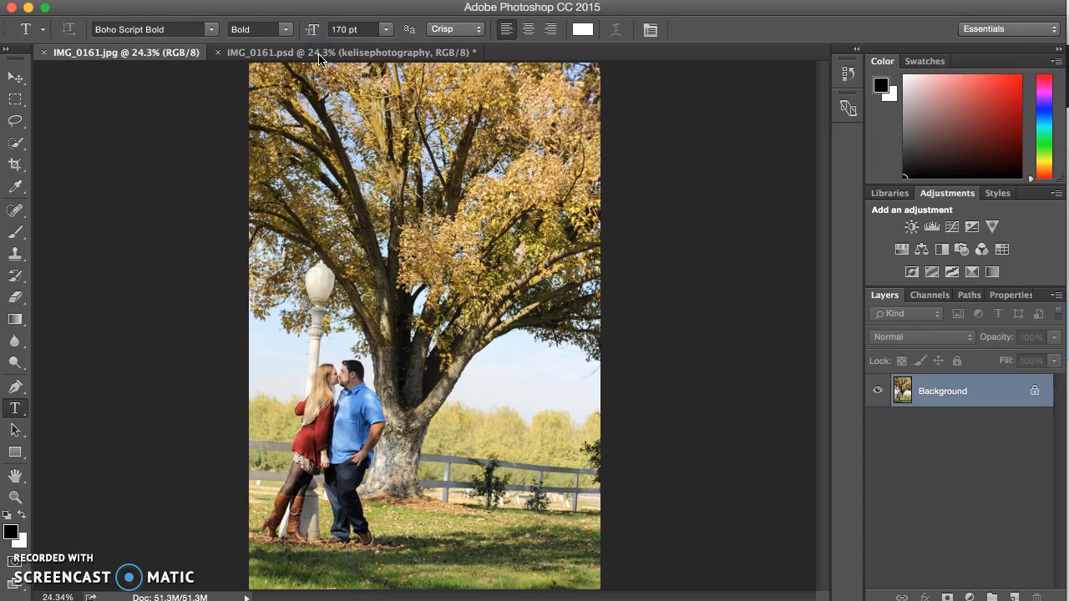
click(319, 57)
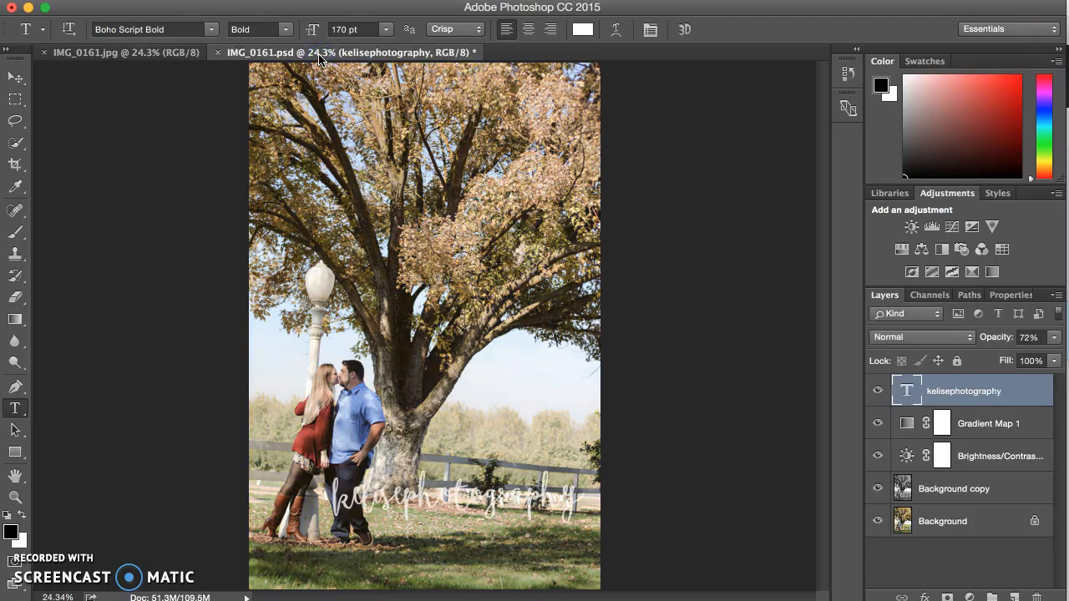
click(275, 153)
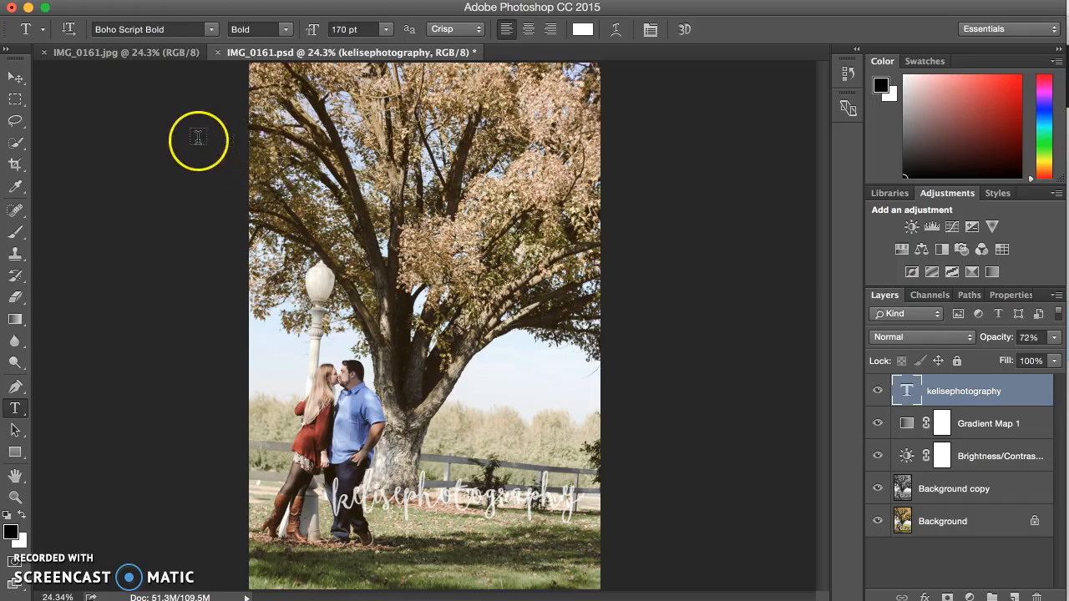
click(140, 61)
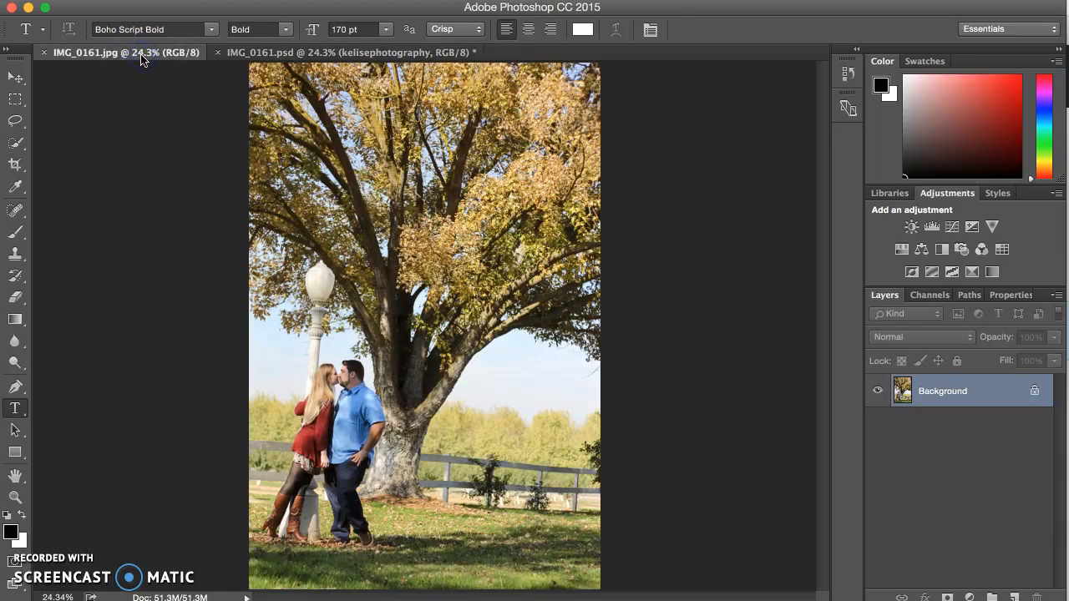
- Duplicate the Background layer within IMG_0161.jpg and name the copy "desaturated"
right_click(938, 393)
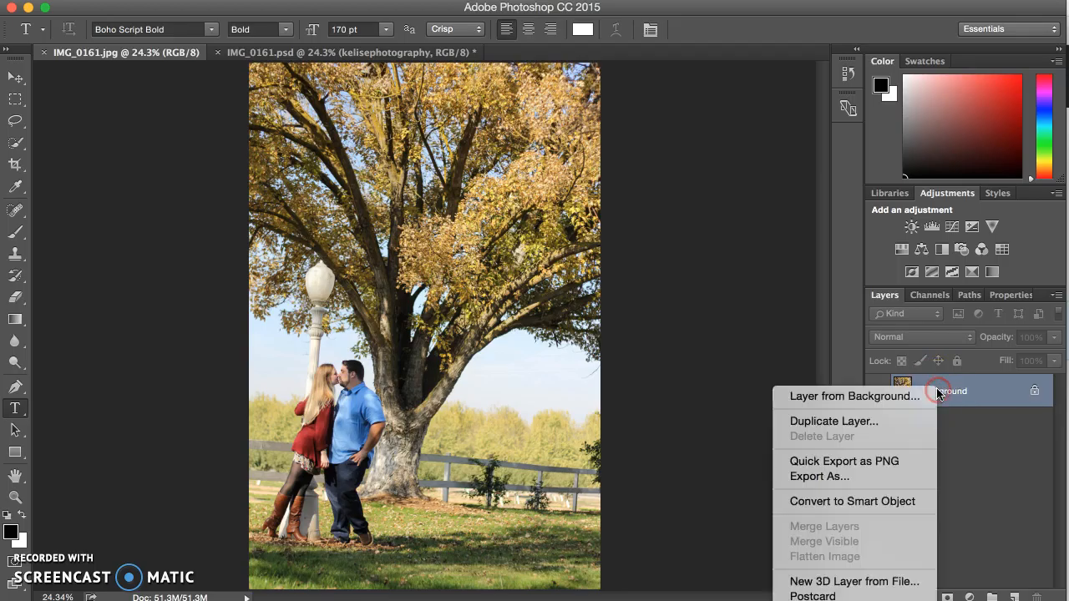
click(897, 422)
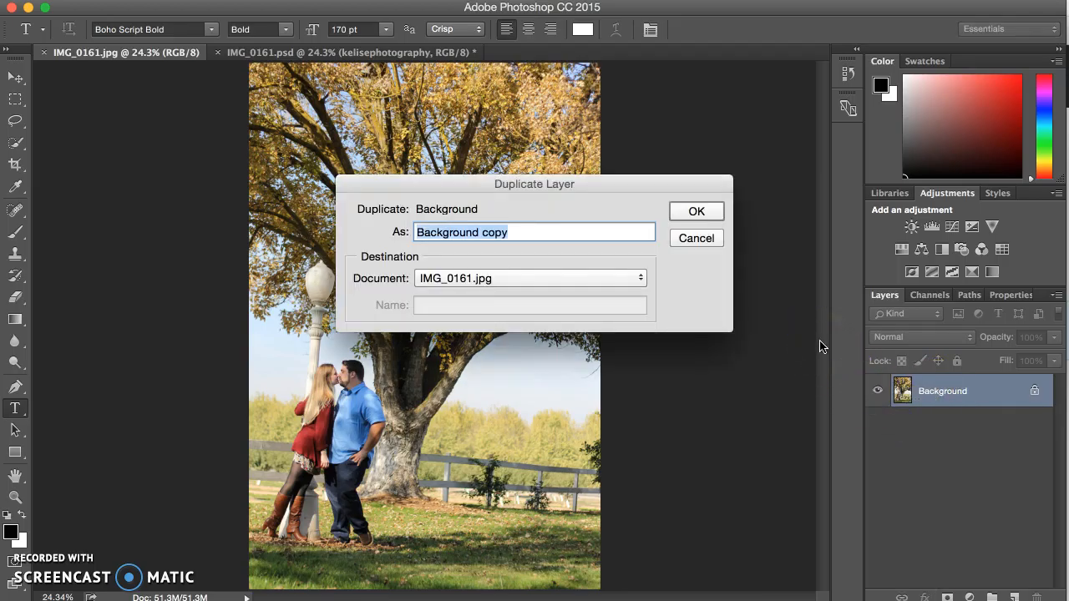
text(desaturated)
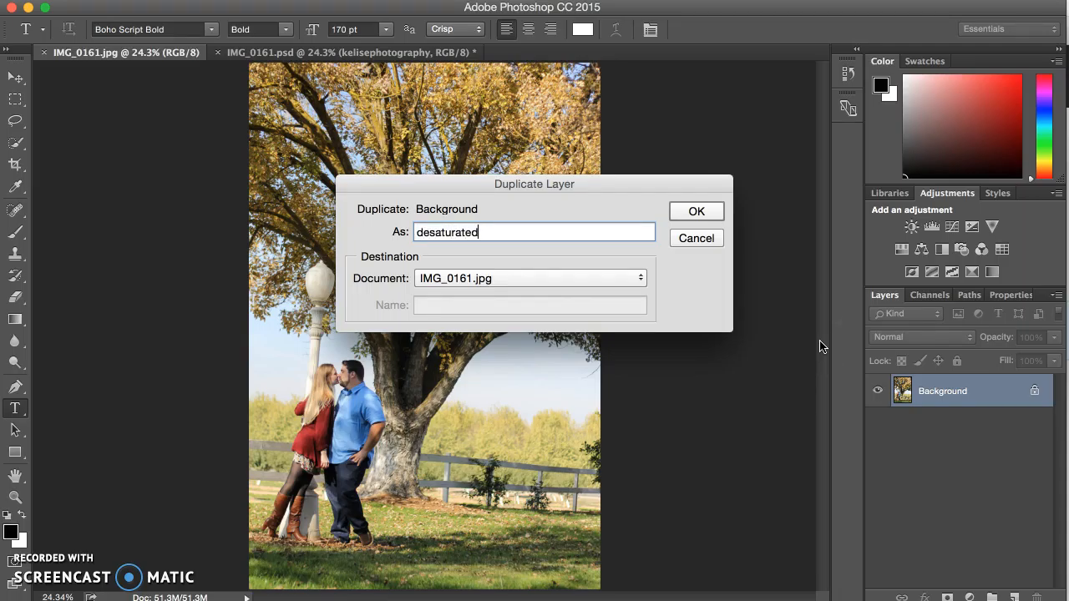
key(Return)
click(738, 351)
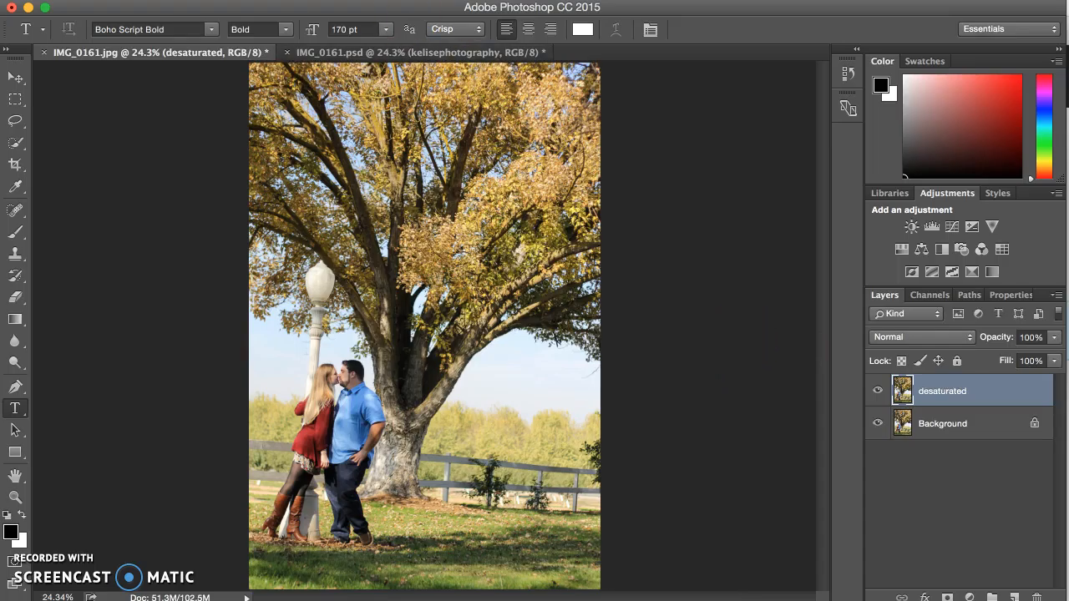
- Desaturate the duplicated layer and lower its opacity to 24%
click(230, 1)
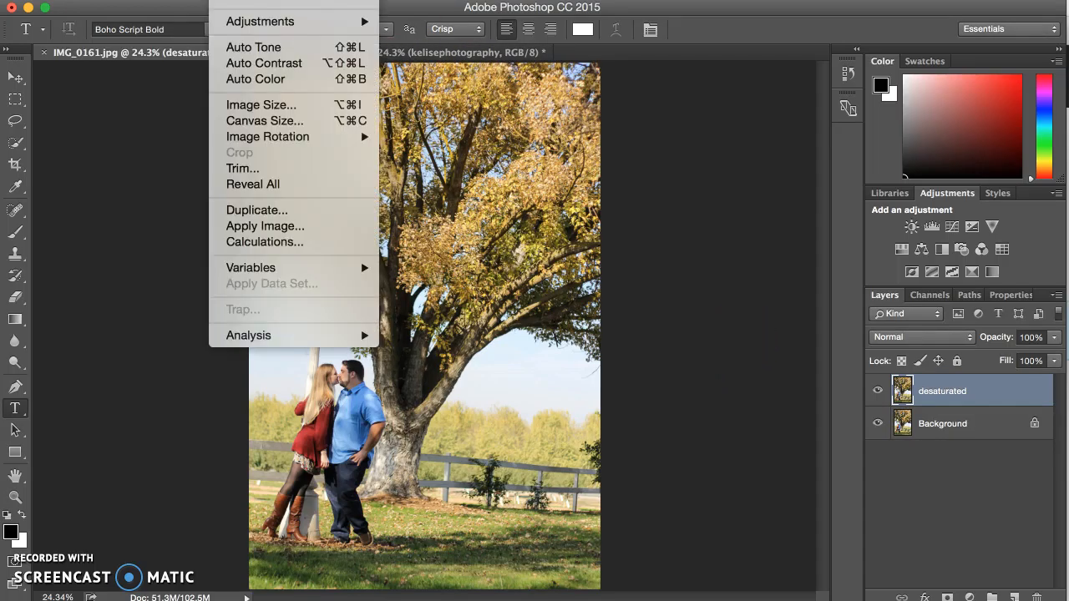
click(244, 22)
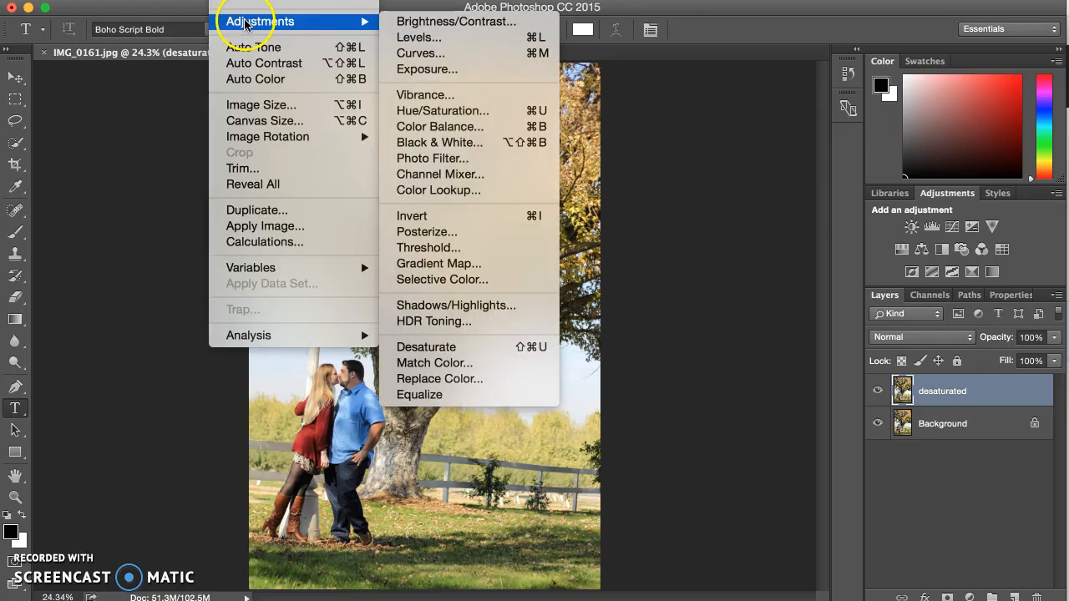
click(427, 347)
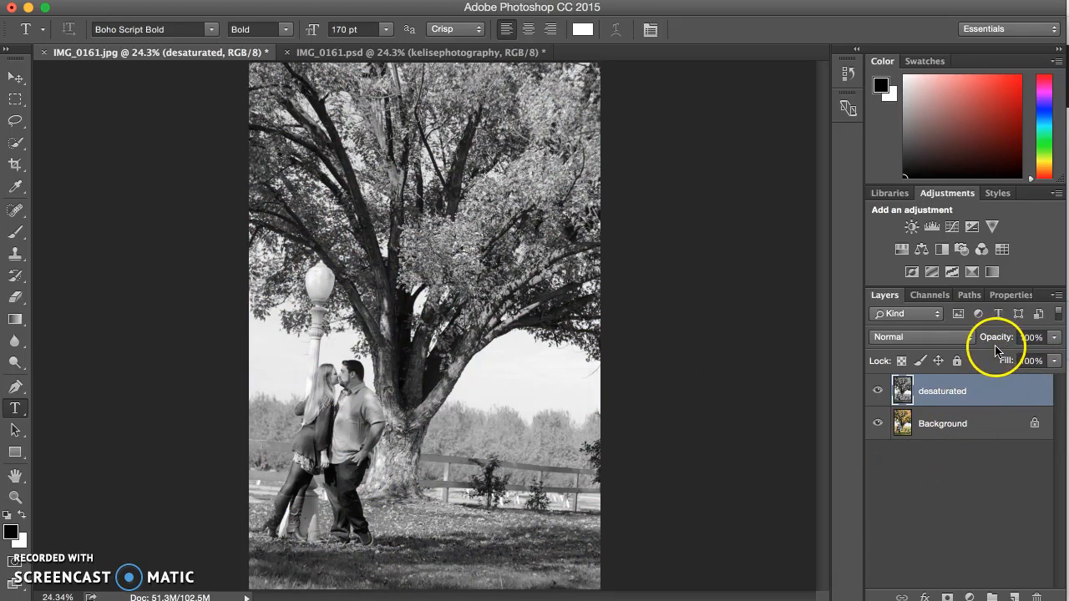
click(1054, 336)
click(994, 358)
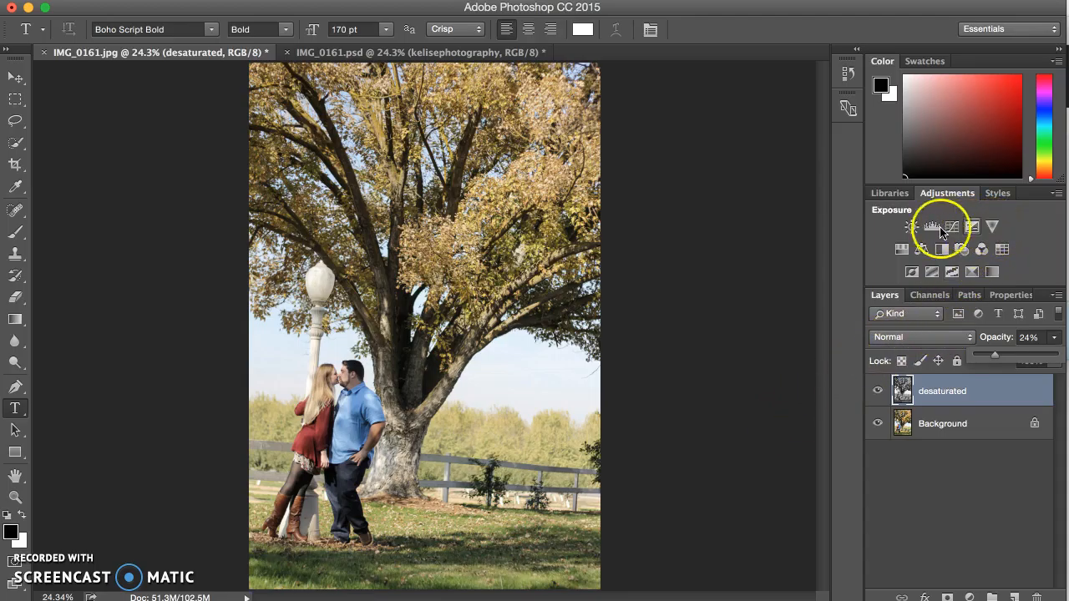
- Add a Brightness/Contrast adjustment layer above the desaturated layer with contrast set to 20
click(913, 226)
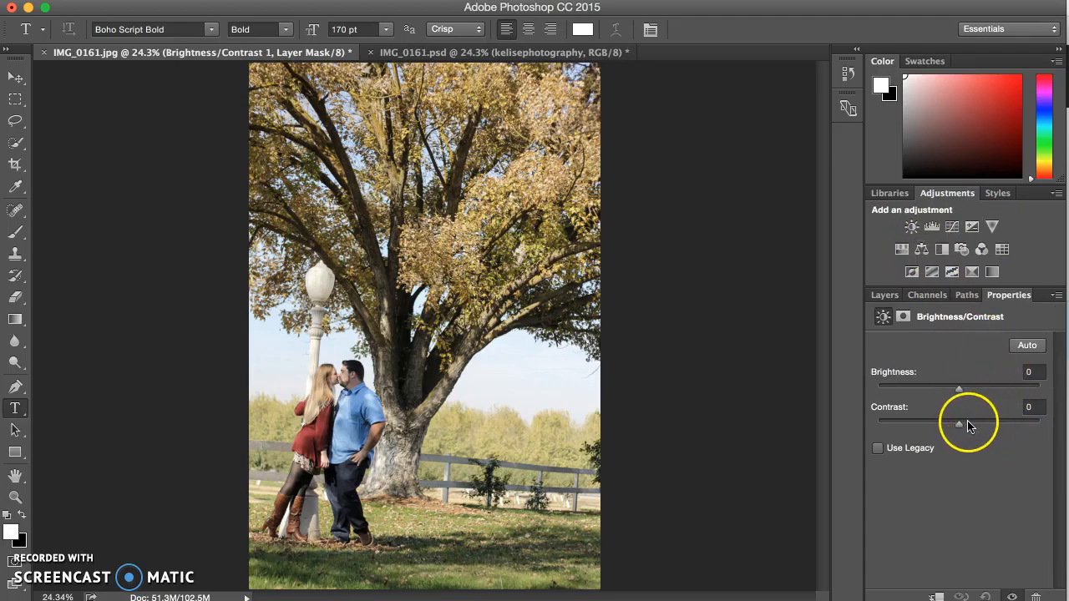
click(1036, 407)
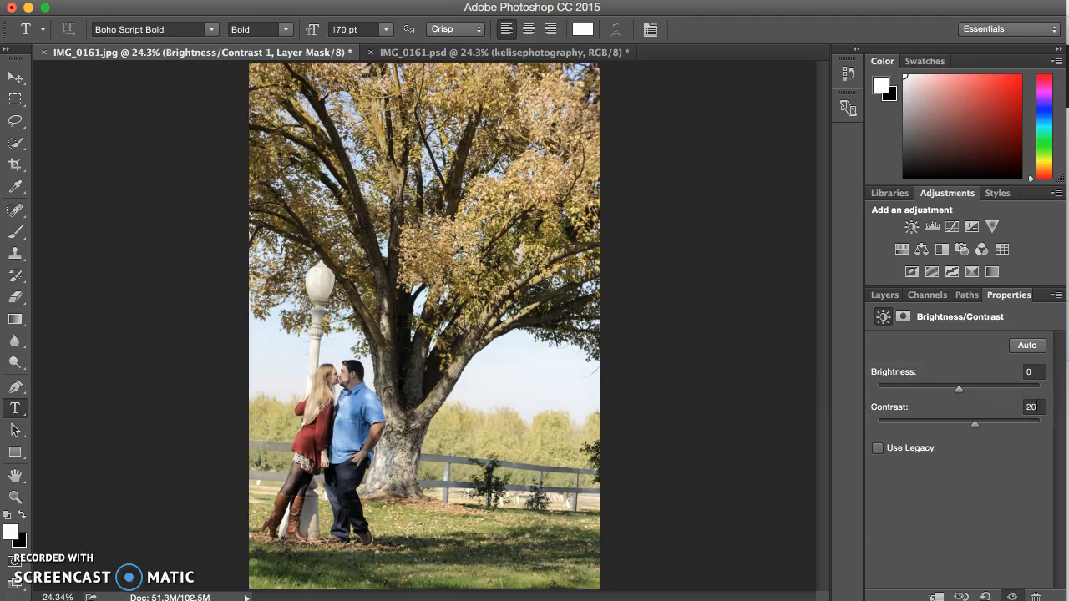
click(941, 559)
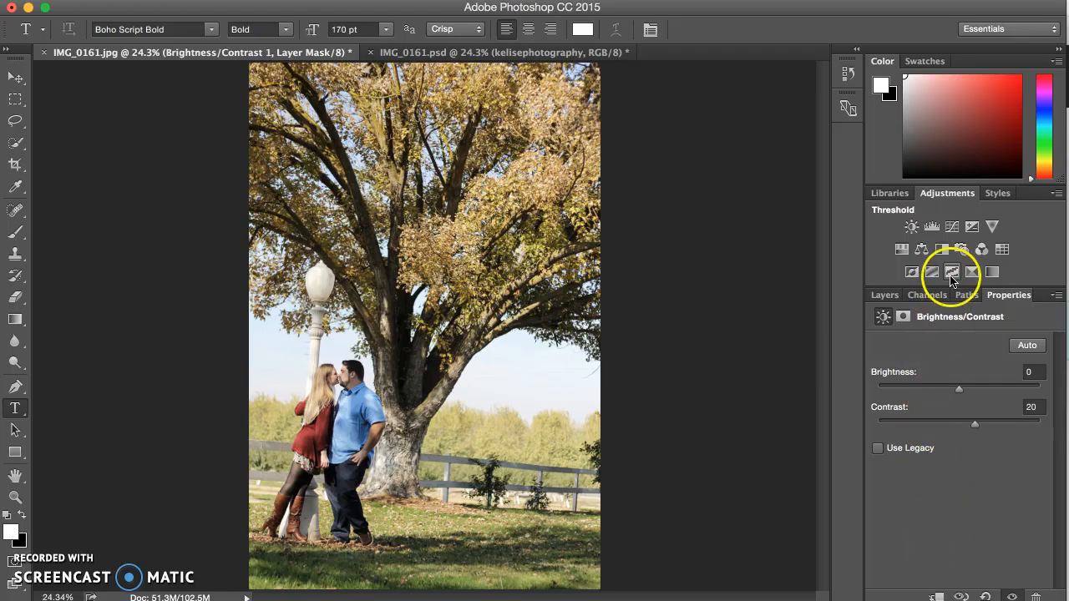
- Add a Gradient Map adjustment layer and change its gradient's black color stop to dark brown 3c3221
click(994, 273)
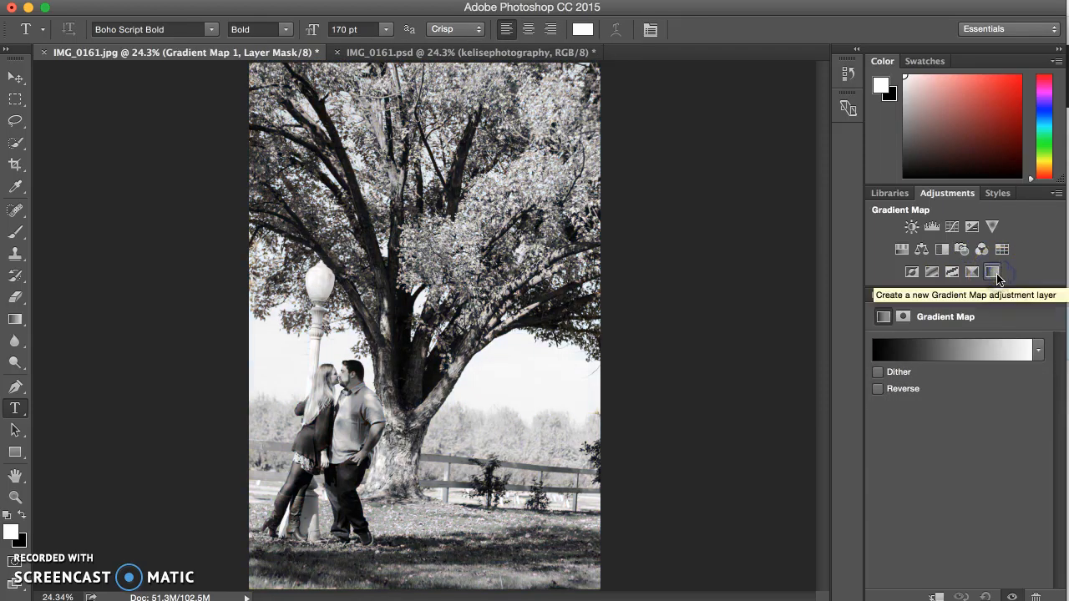
click(960, 351)
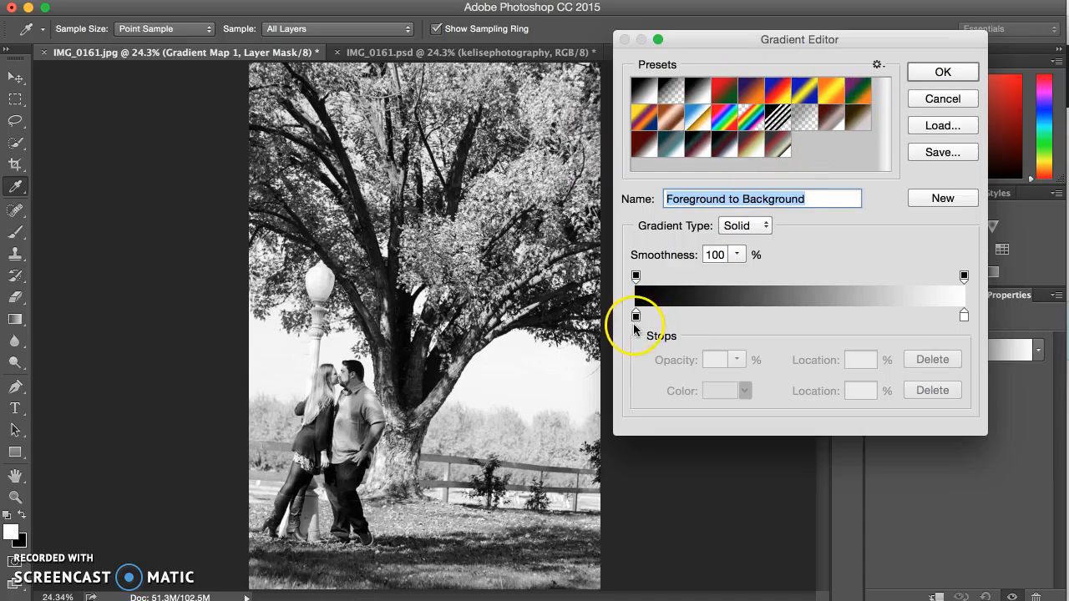
click(636, 318)
double_click(637, 317)
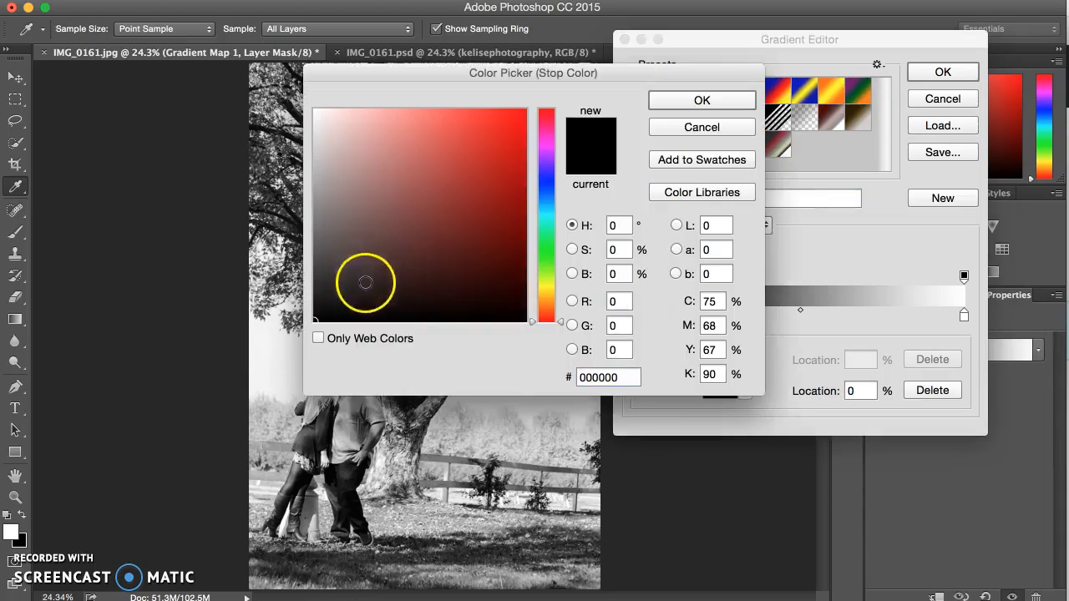
click(547, 303)
drag(547, 308, 547, 299)
click(408, 272)
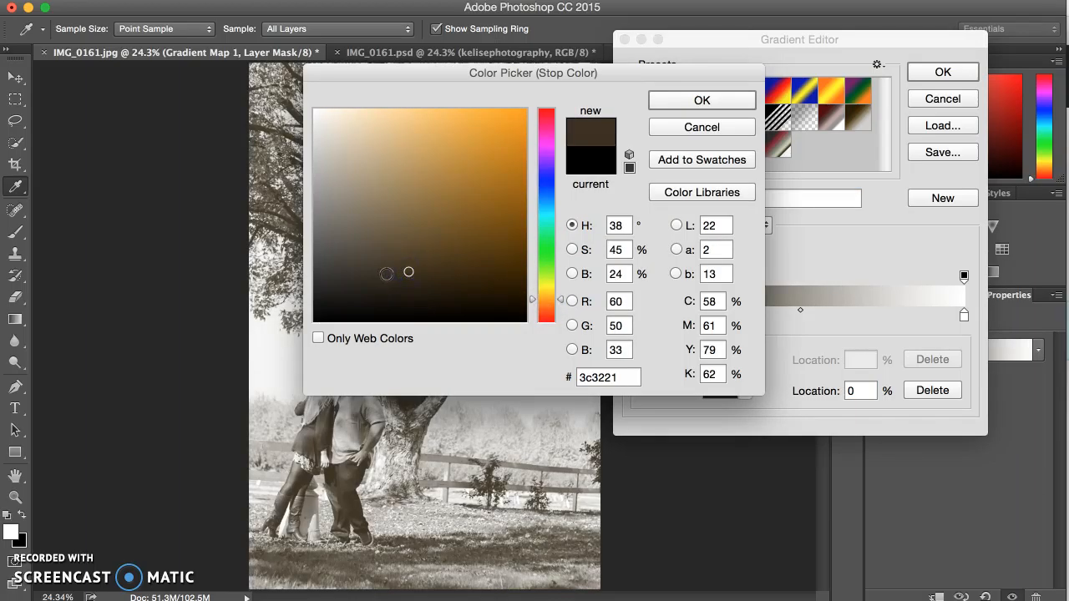
click(702, 100)
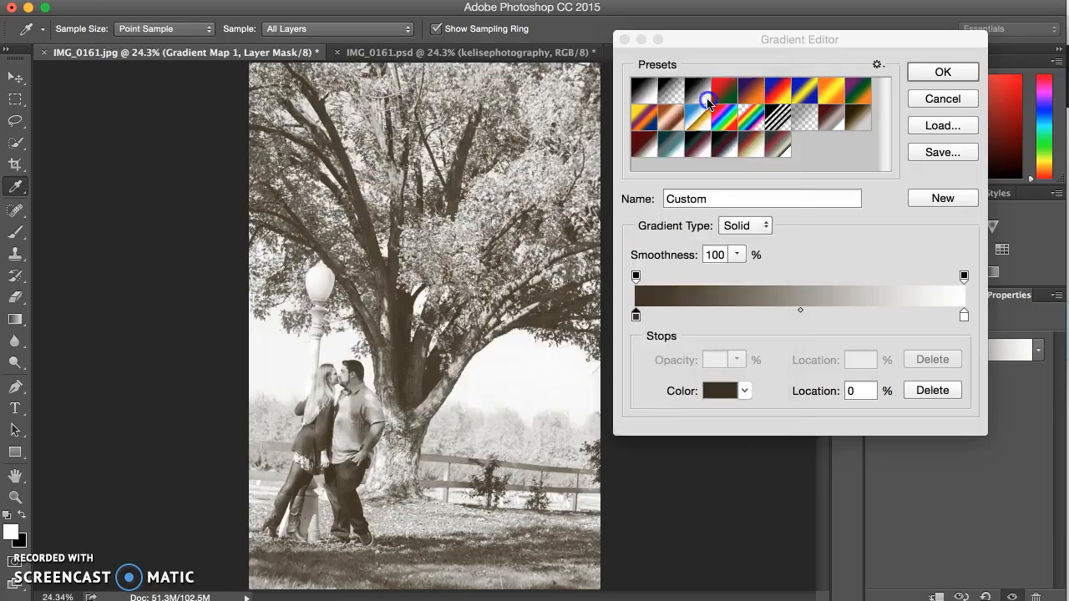
- Add a color stop at 19% on the gradient and set it to grayish brown 50483b
click(698, 316)
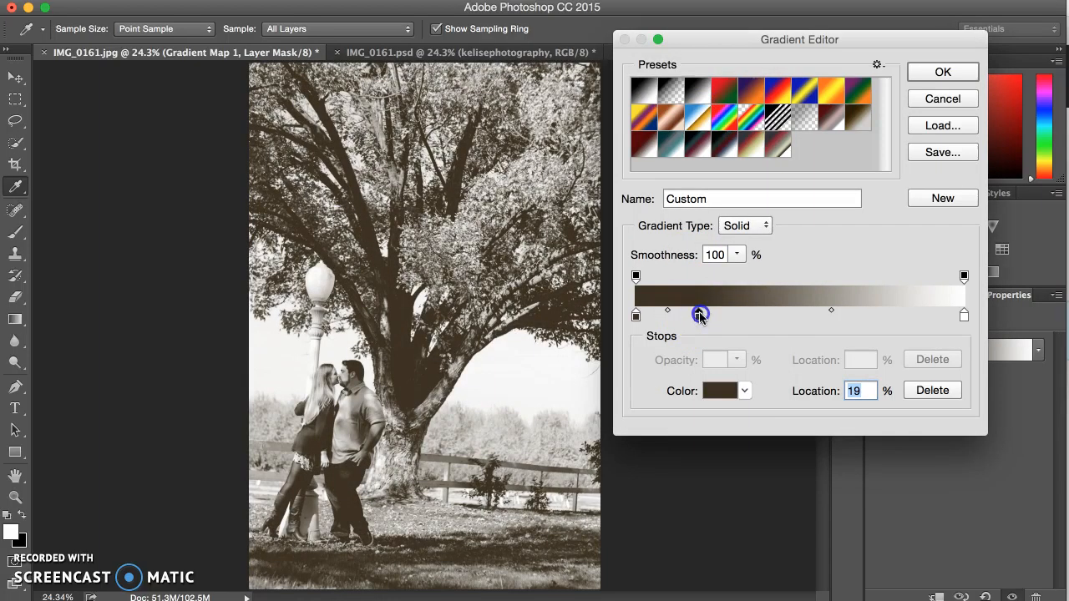
double_click(700, 316)
click(357, 229)
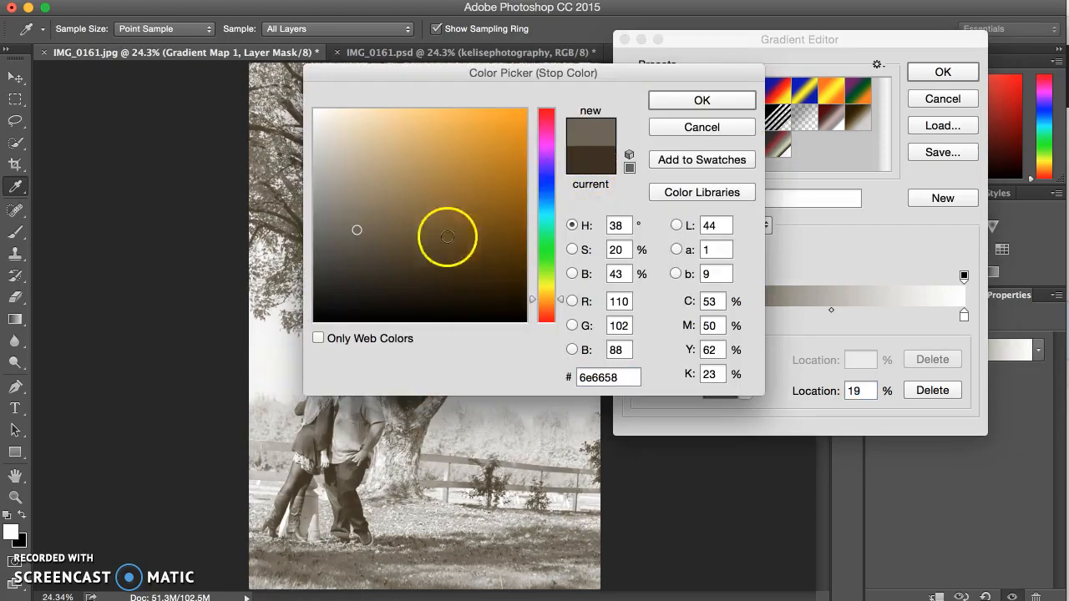
click(357, 252)
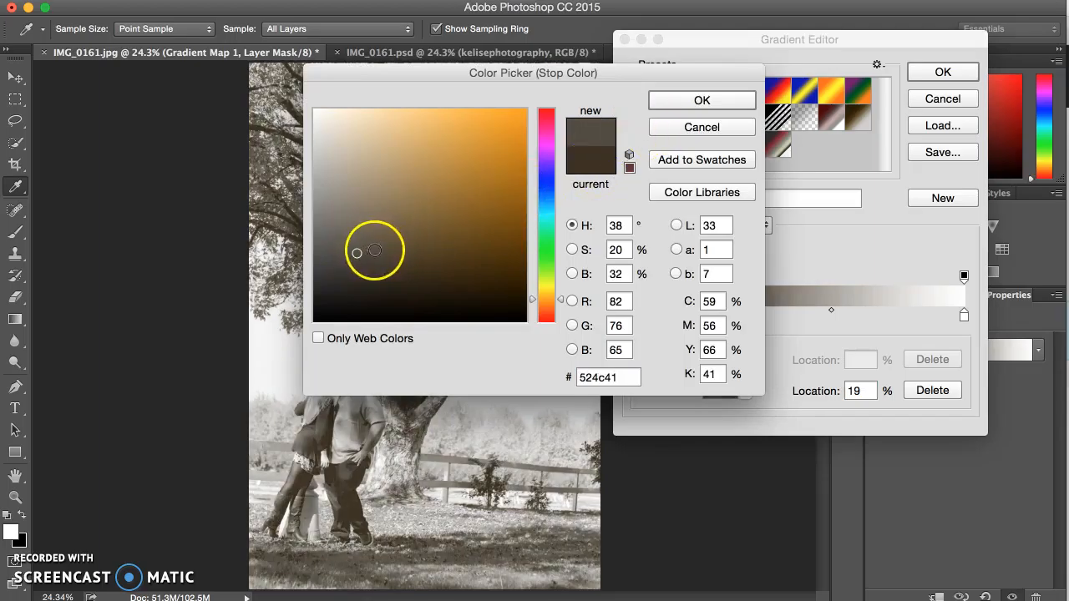
click(370, 254)
click(685, 102)
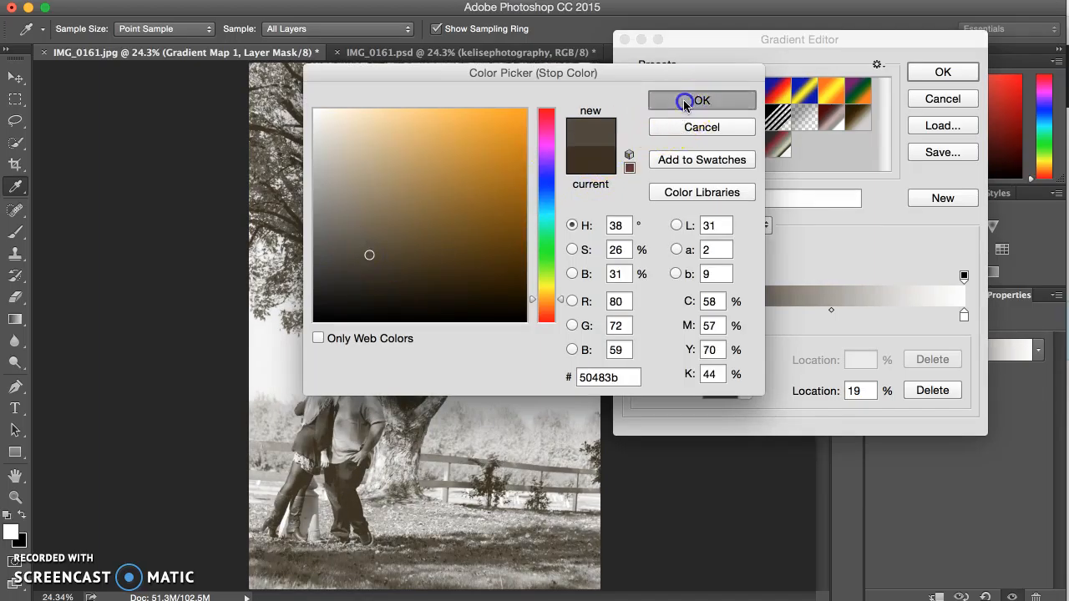
- Add a color stop at 36% on the gradient and give it a slightly lighter medium brown
double_click(754, 311)
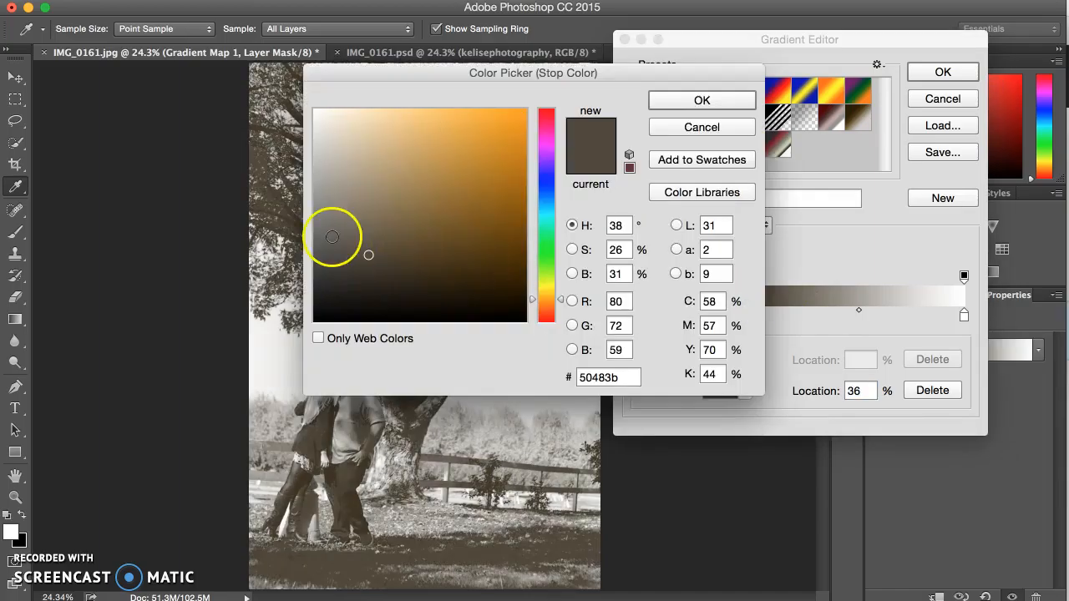
click(366, 222)
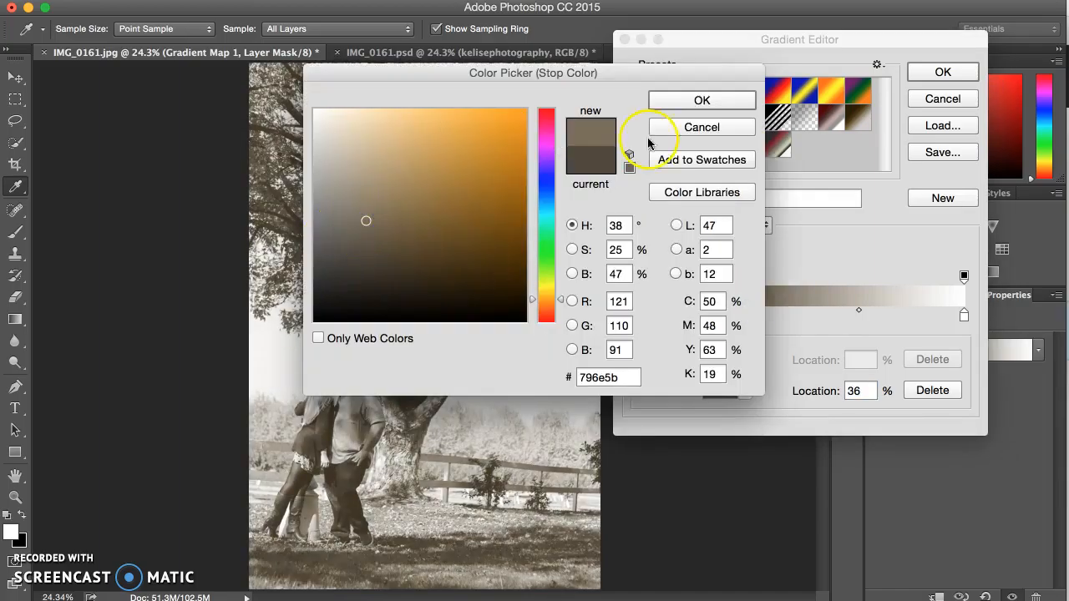
click(362, 231)
click(699, 100)
- Add a color stop at 53% on the gradient and set it to light taupe 968b79
click(811, 316)
double_click(810, 315)
click(353, 173)
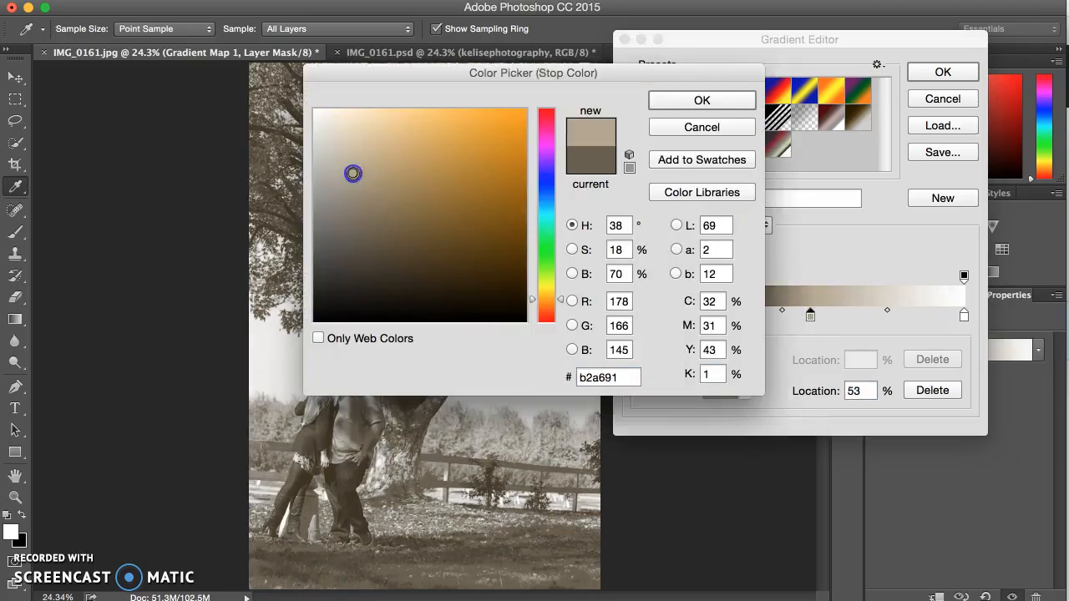
click(355, 197)
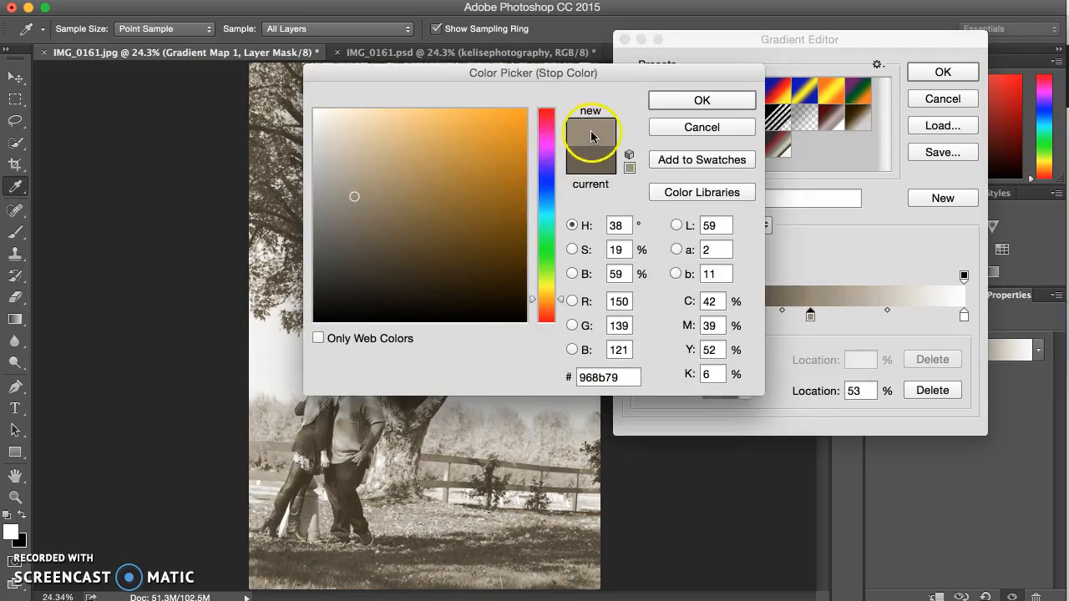
click(668, 101)
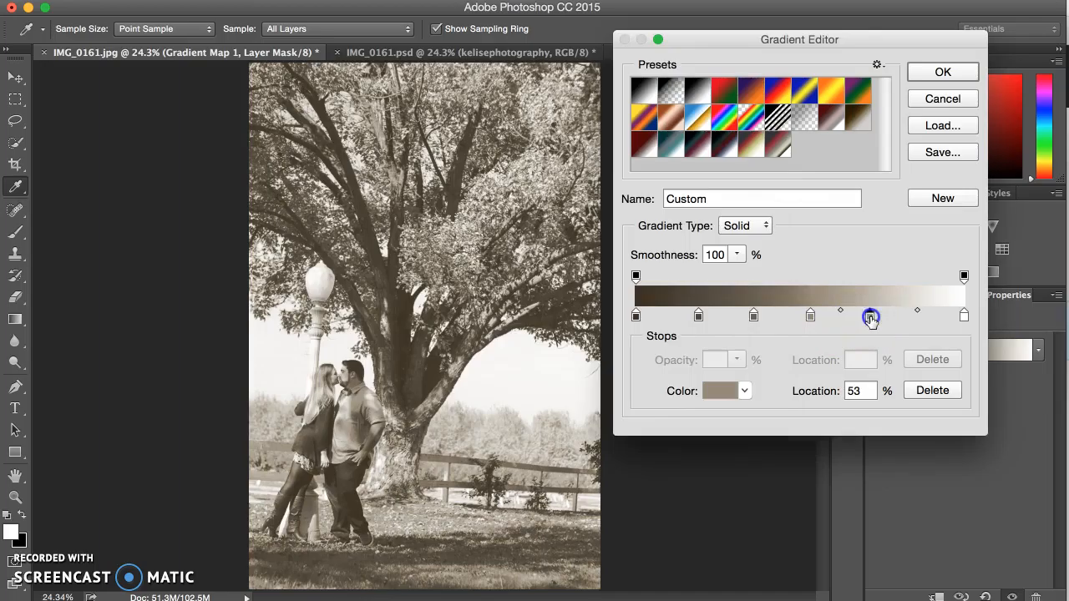
- Add a color stop at 71% on the gradient and set it to pale beige c1b6a3
double_click(870, 316)
click(346, 160)
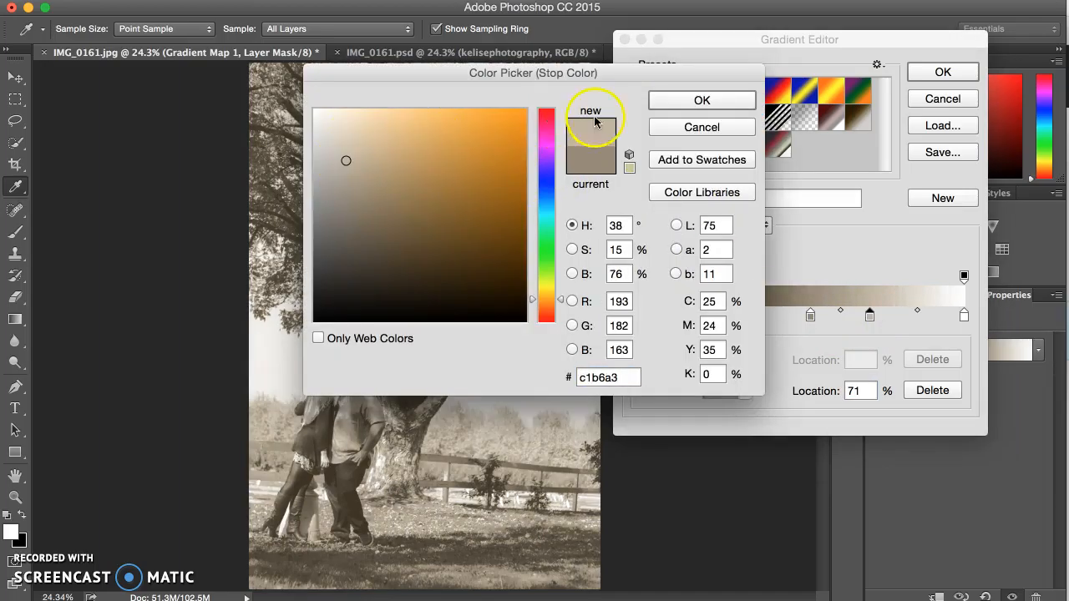
click(663, 99)
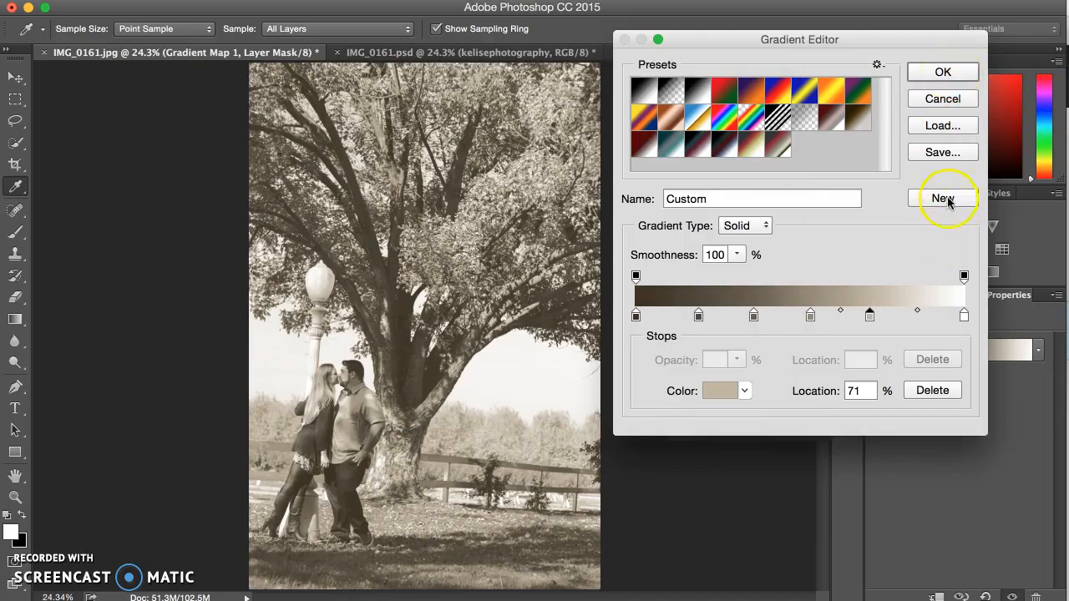
- Save the gradients as "Untitled Gradients" in the Gradients folder and apply the custom gradient to the Gradient Map
click(946, 157)
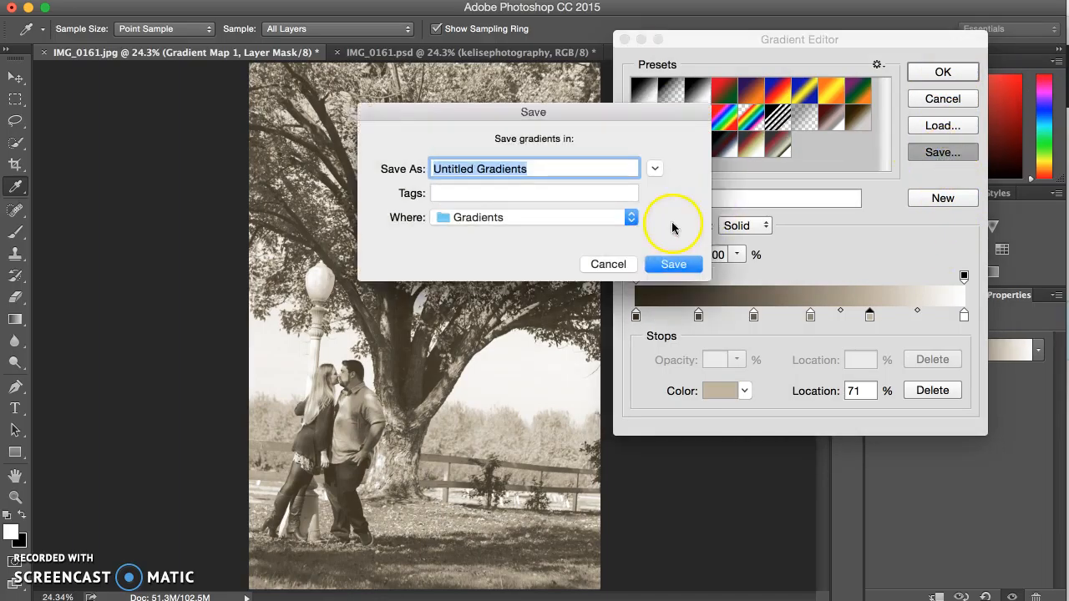
click(664, 266)
click(830, 196)
key(Return)
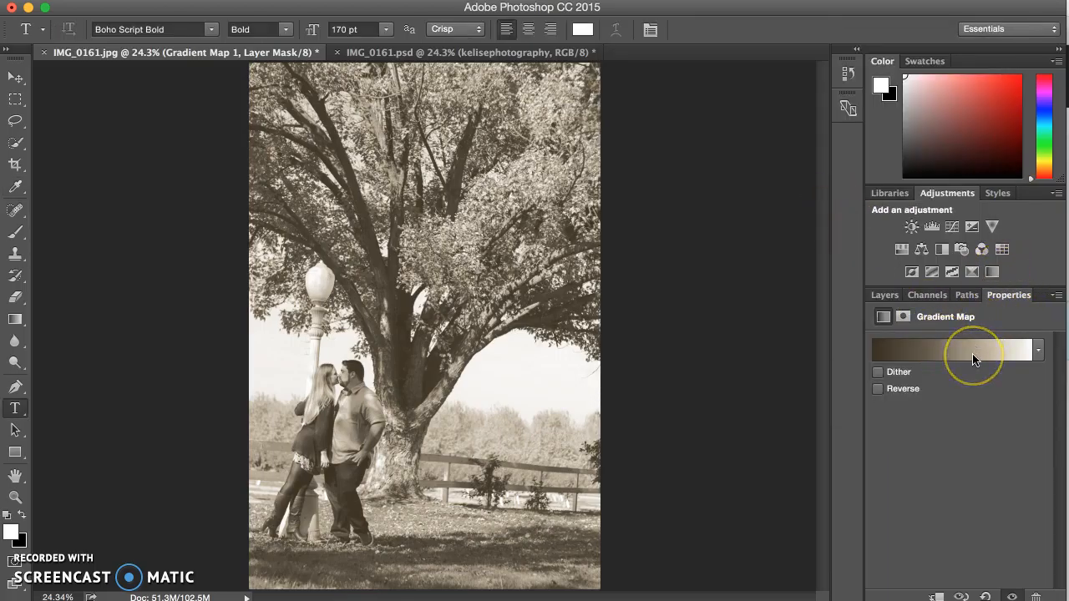
click(961, 327)
click(891, 300)
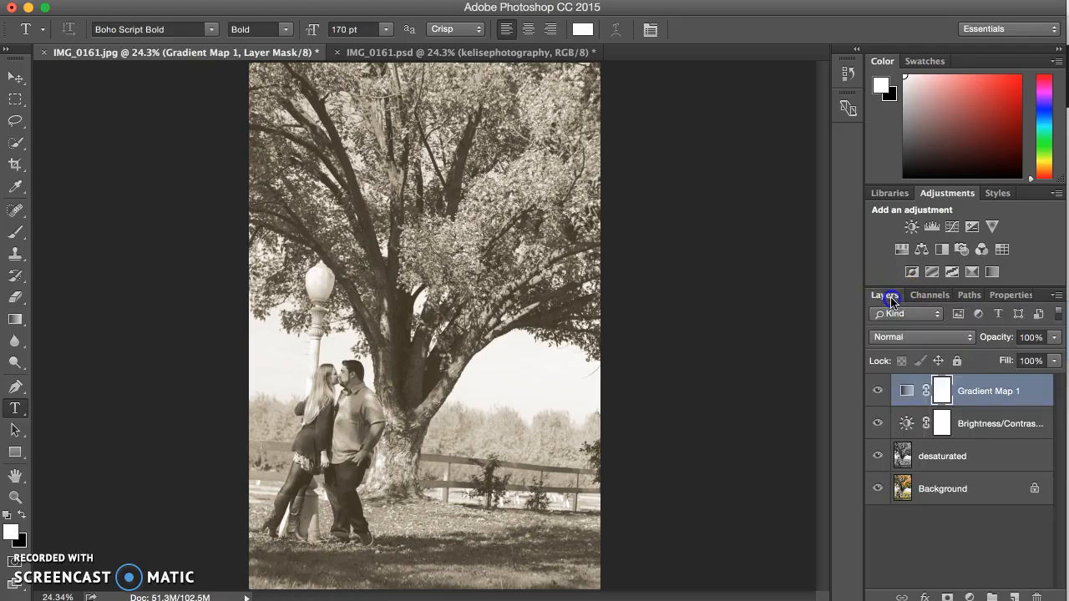
click(1011, 296)
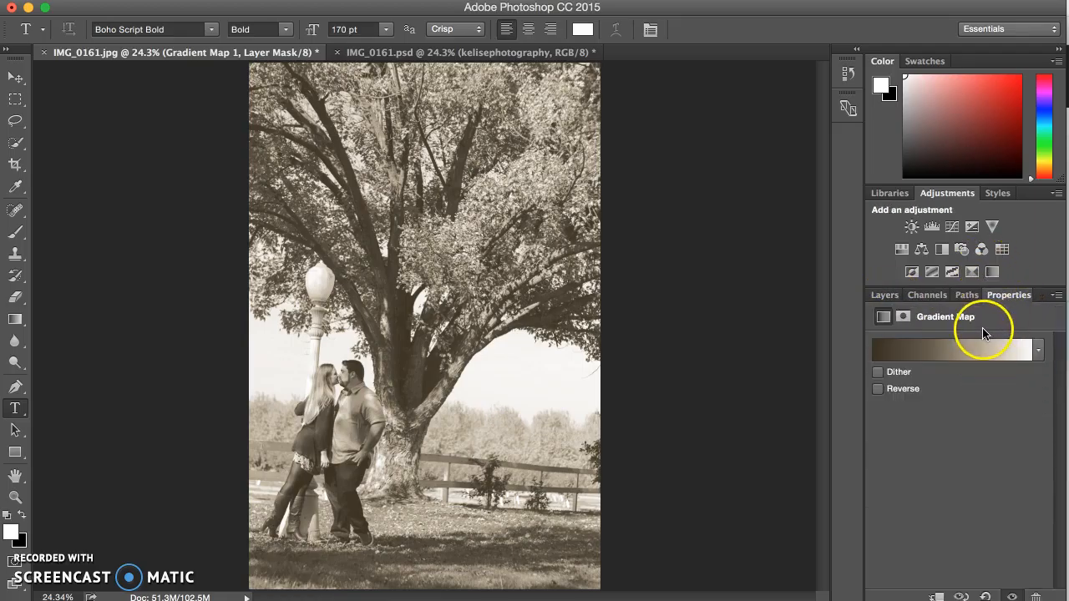
- Change the Gradient Map 1 layer's blend mode to Lighten and reduce its opacity to 58%
click(891, 299)
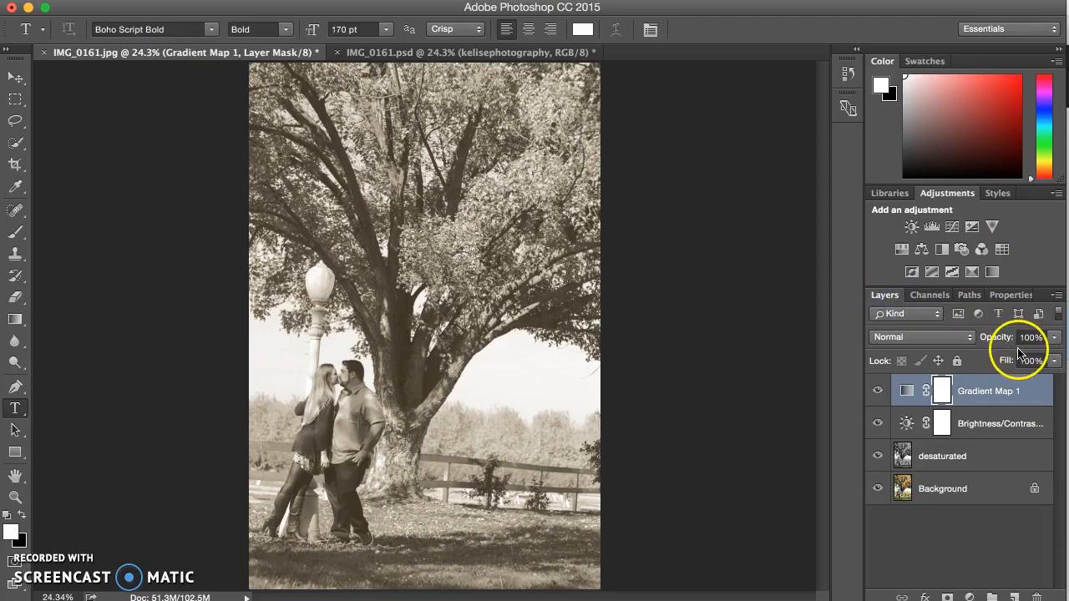
click(922, 339)
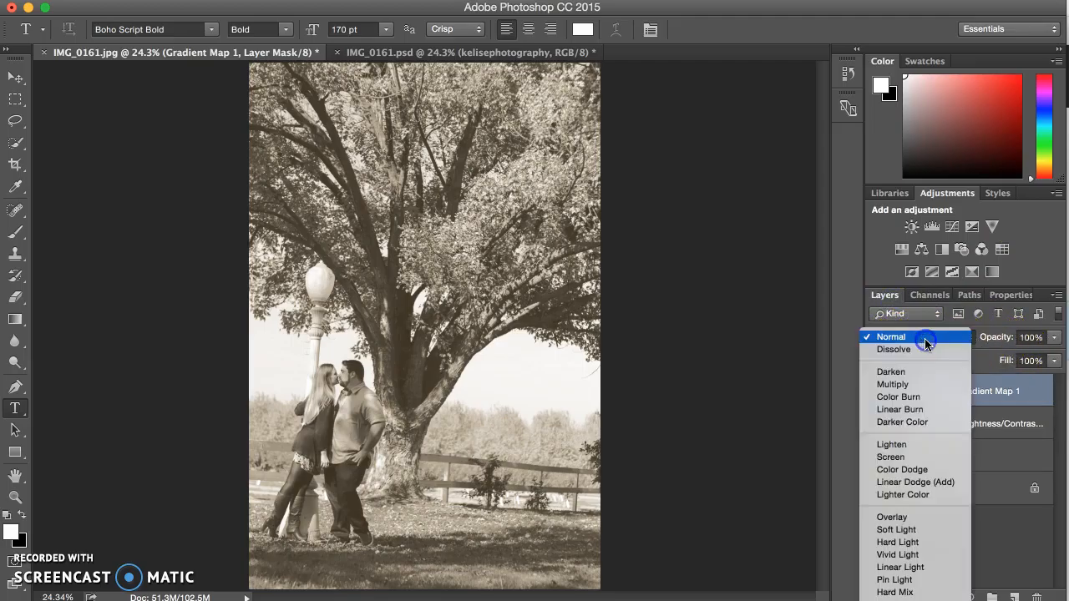
click(911, 445)
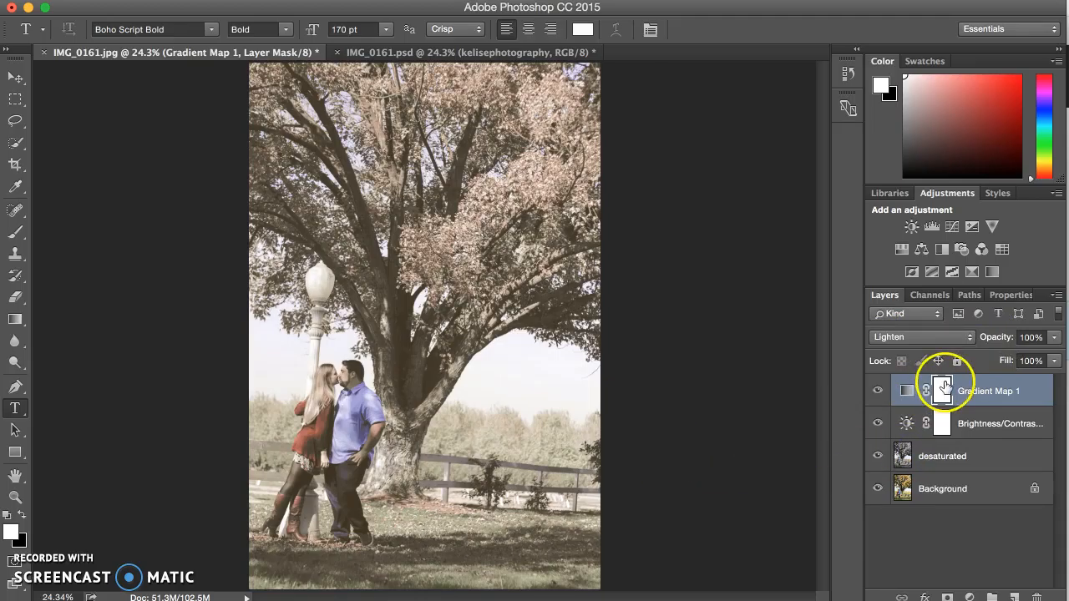
click(1053, 339)
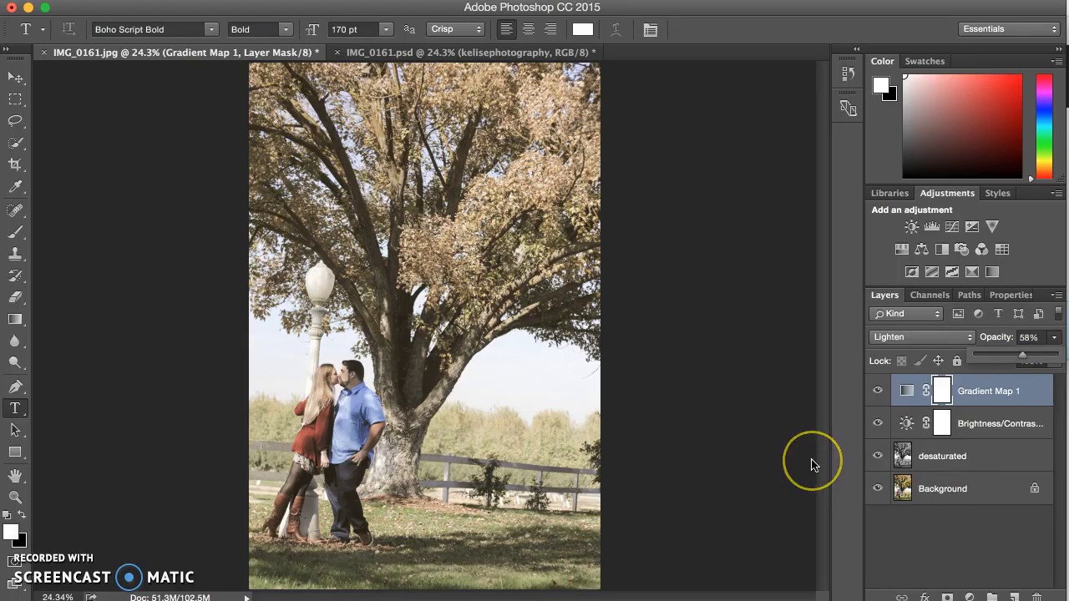
click(786, 451)
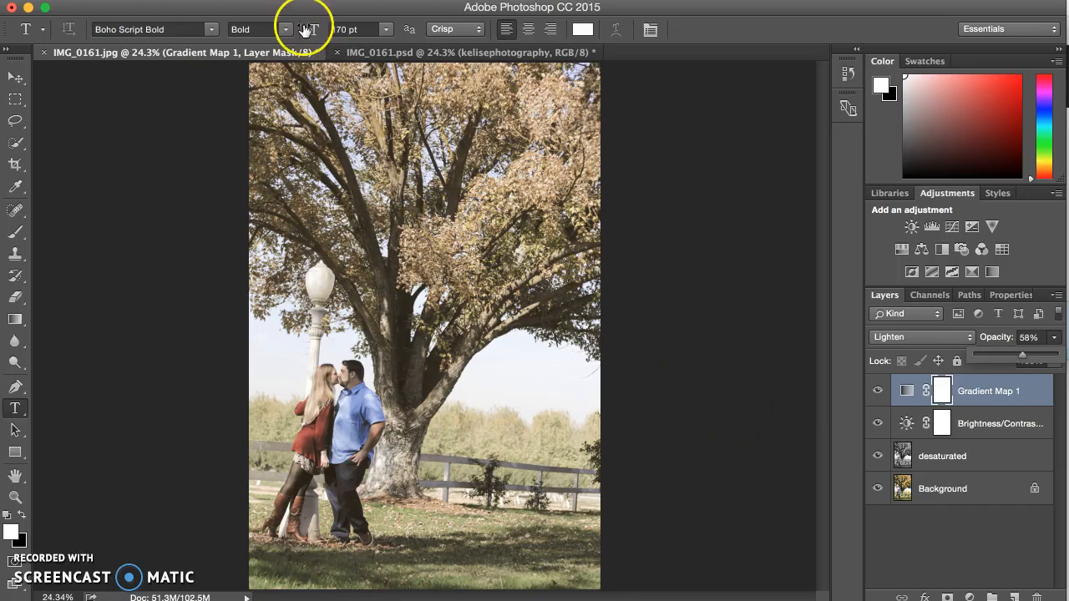
- Compare with the IMG_0161.psd version, and add the text watermark "kelisephotography" over the grass at the lower right of the IMG_0161.jpg photo
click(421, 52)
click(292, 53)
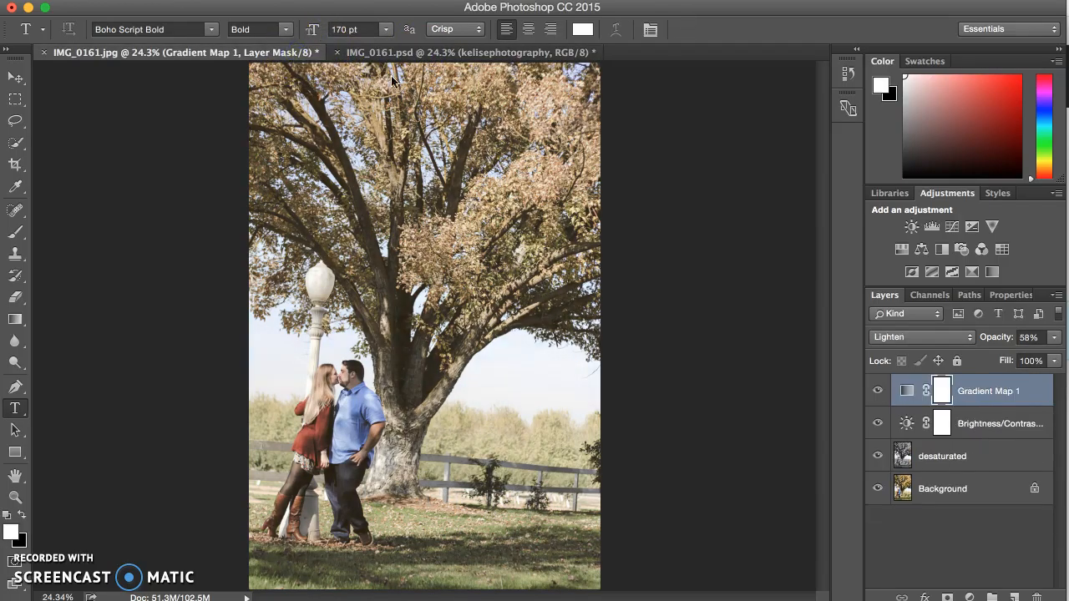
click(998, 394)
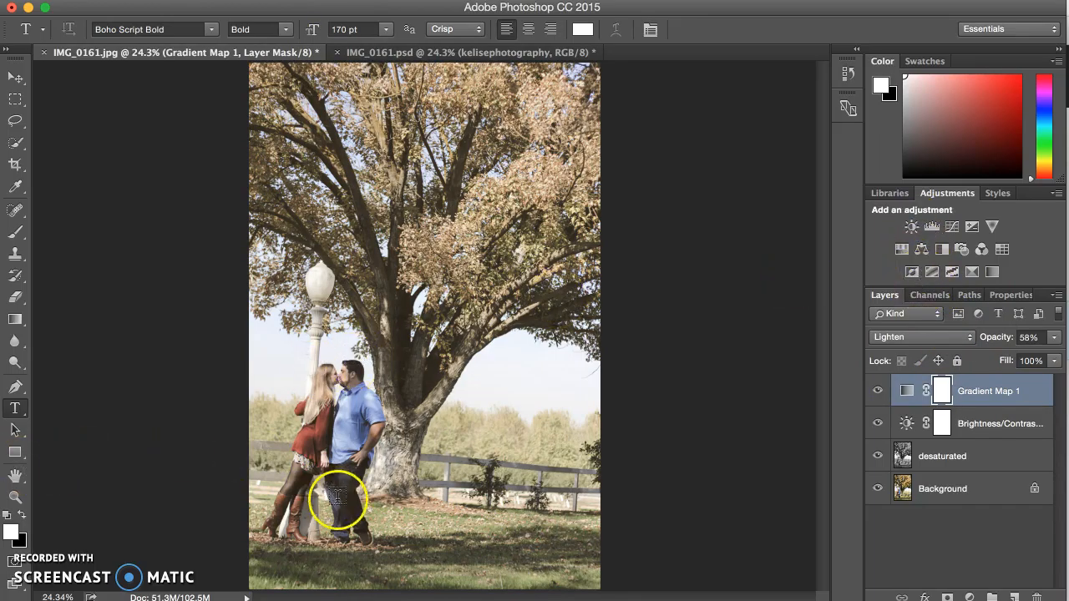
drag(342, 479, 602, 556)
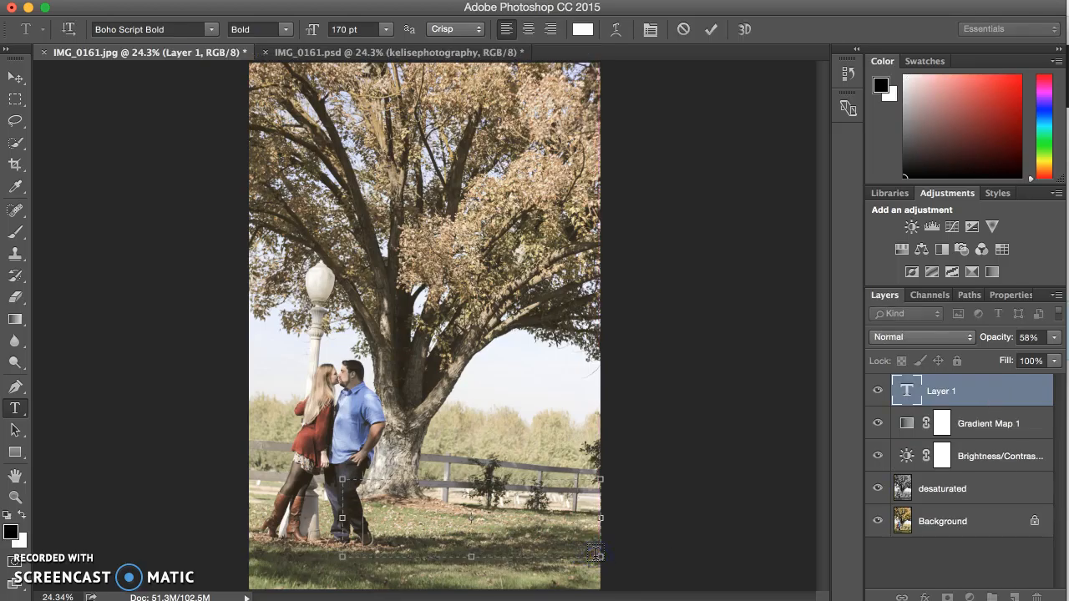
text(kelisepho)
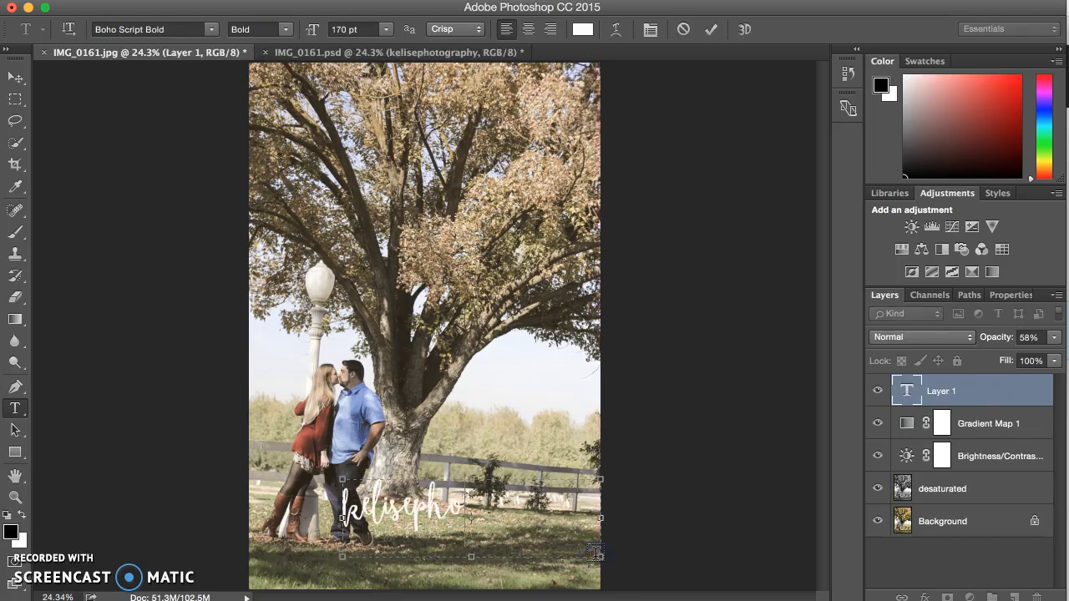
drag(471, 556, 473, 511)
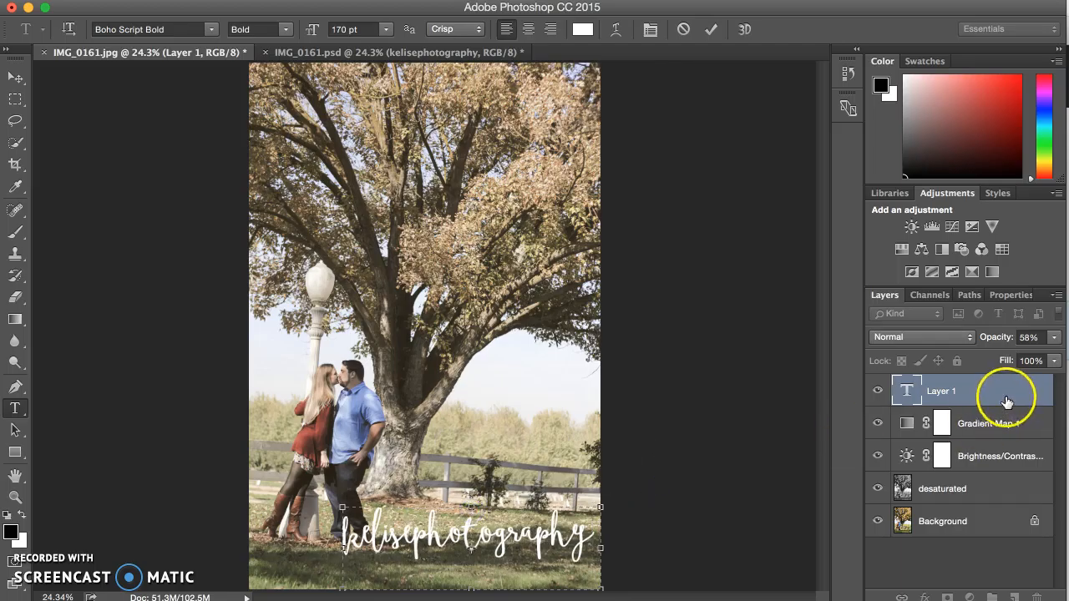
- Commit the watermark text and set the kelisephotography layer's opacity to 66%
click(1006, 403)
click(1054, 337)
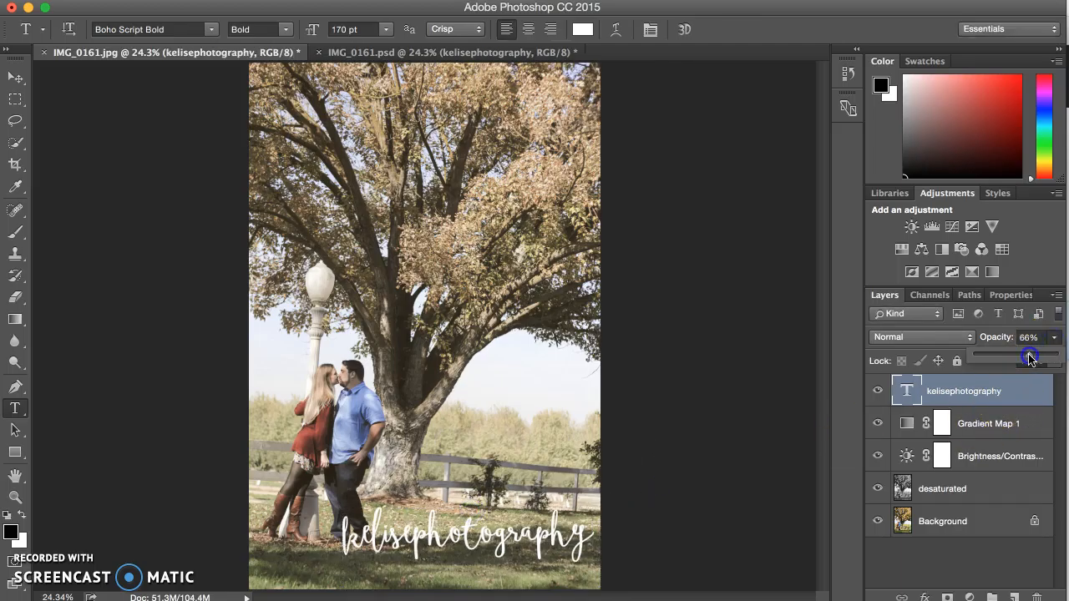
drag(1029, 357, 1029, 357)
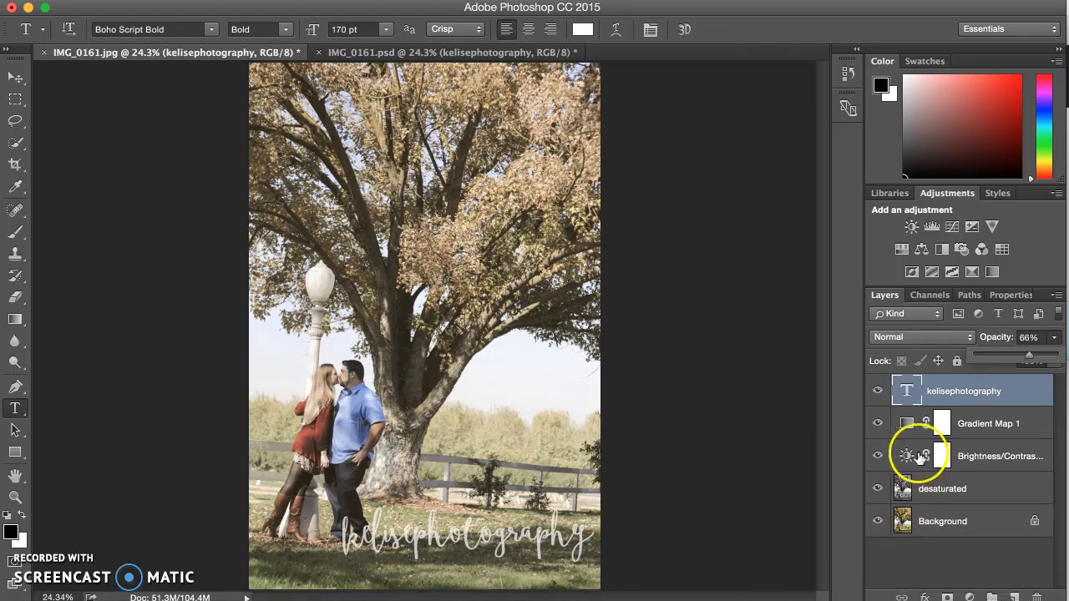